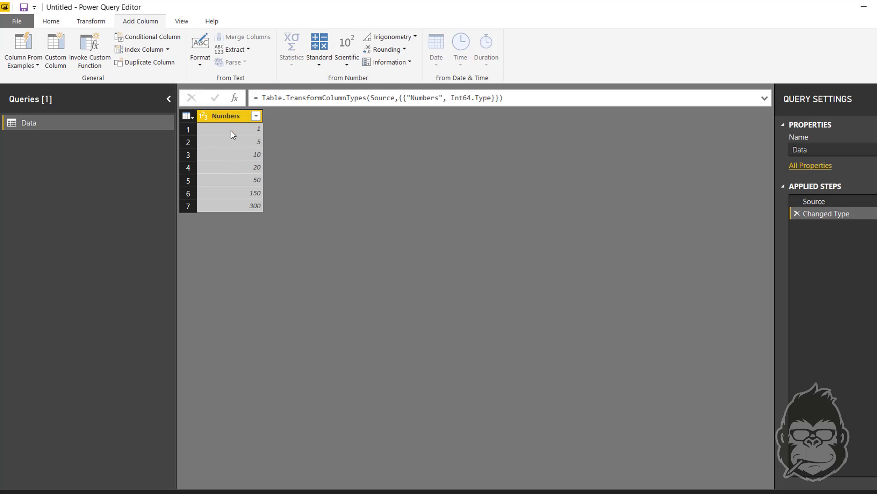
Step: Add a DoubleNumber custom column with formula [Numbers] * 2 and set its type to Whole Number
{"action": "left_click", "coordinate": [62, 50]}
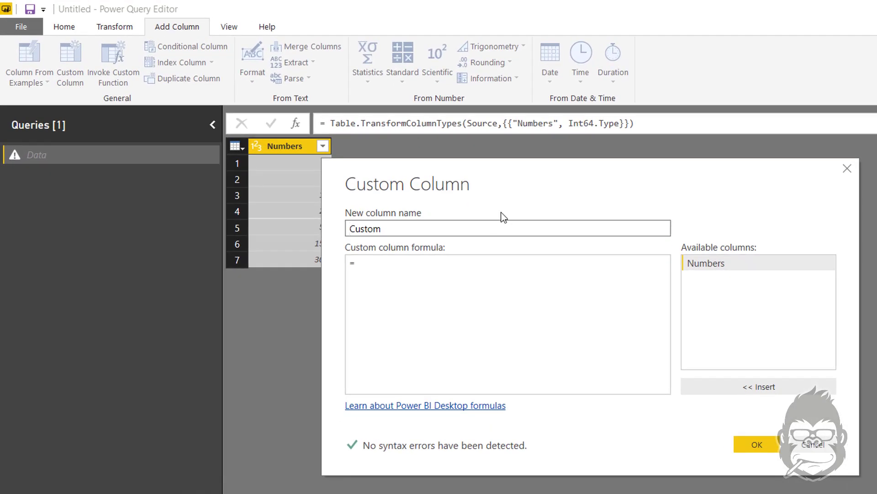
{"action": "left_click_drag", "start_coordinate": [384, 230], "coordinate": [141, 250]}
{"action": "type", "text": "DoubleNumber"}
{"action": "left_click", "coordinate": [453, 354]}
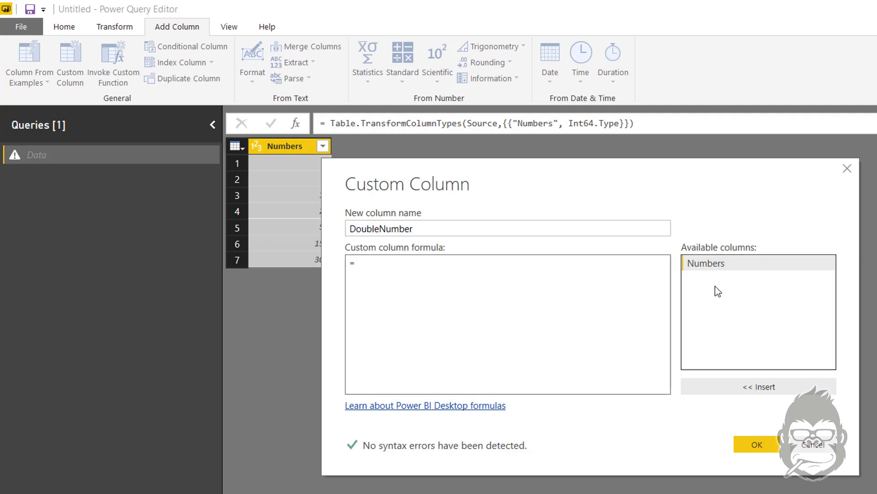
{"action": "left_click", "coordinate": [720, 265]}
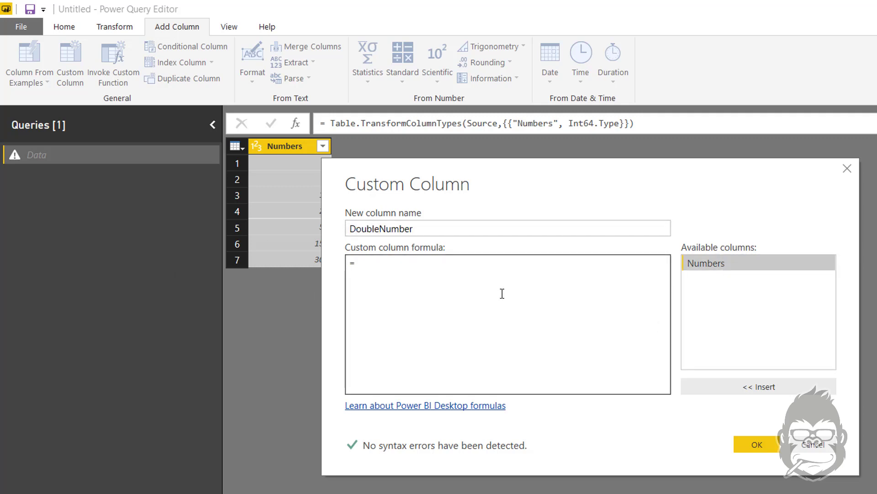
{"action": "double_click", "coordinate": [731, 268]}
{"action": "type", "text": "* 2"}
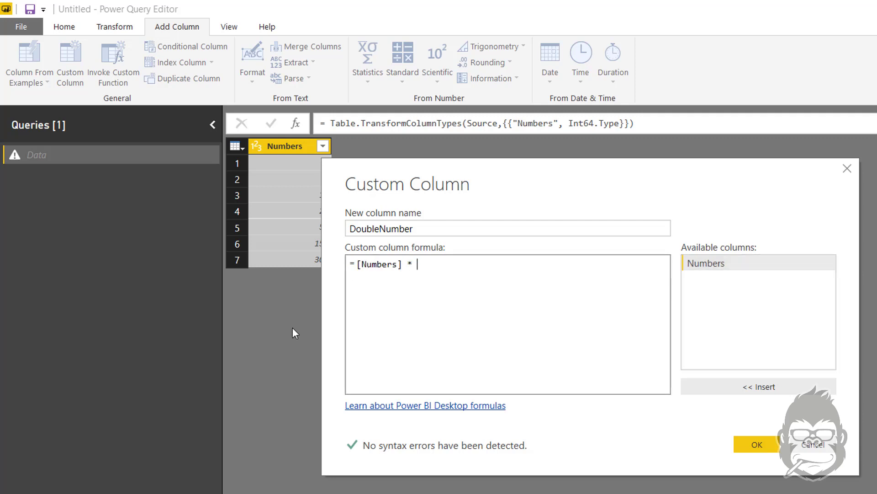
{"action": "left_click", "coordinate": [759, 442]}
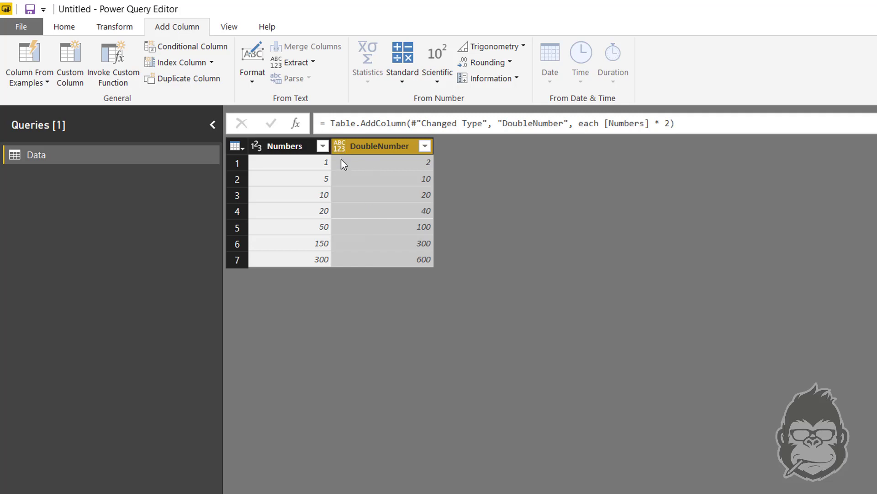
{"action": "left_click", "coordinate": [341, 146]}
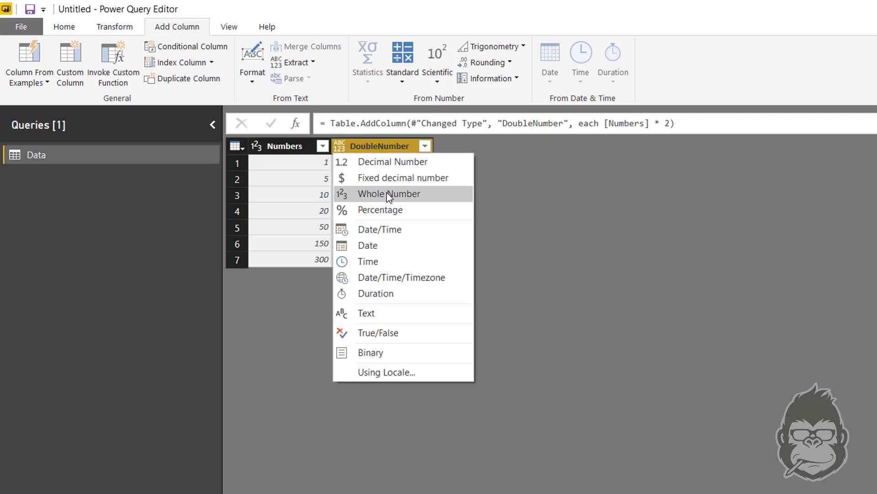
{"action": "left_click", "coordinate": [388, 193]}
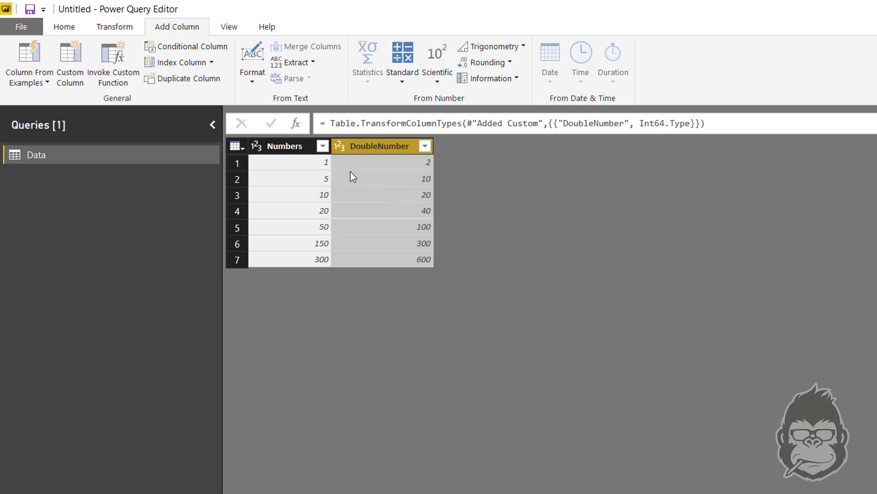
Step: Add a TripleNumber custom column with formula [Numbers] * 3, typed as Whole Number
{"action": "left_click", "coordinate": [64, 78]}
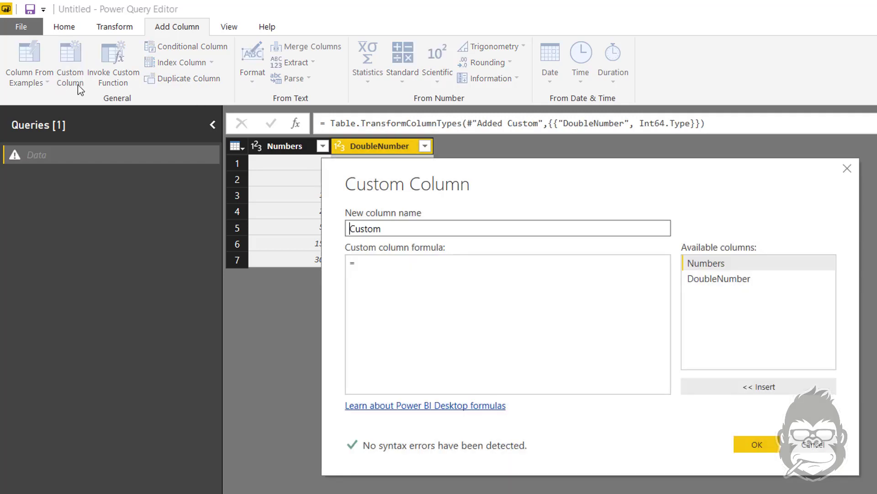
{"action": "type", "text": "TripleNumber"}
{"action": "key", "text": "Tab"}
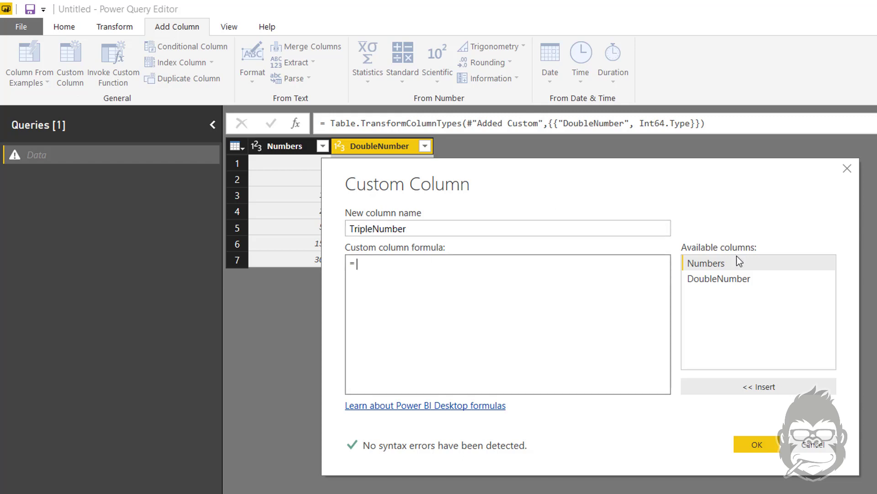
{"action": "double_click", "coordinate": [710, 260]}
{"action": "type", "text": "* 3"}
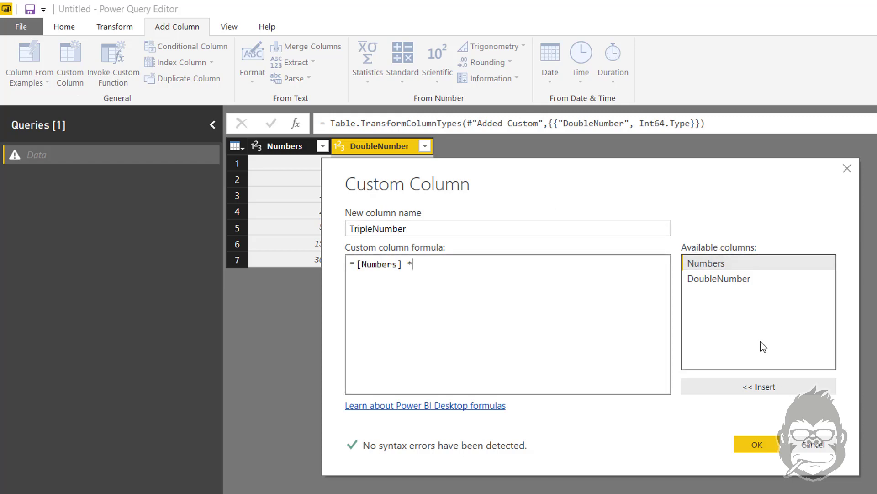
{"action": "left_click", "coordinate": [756, 443]}
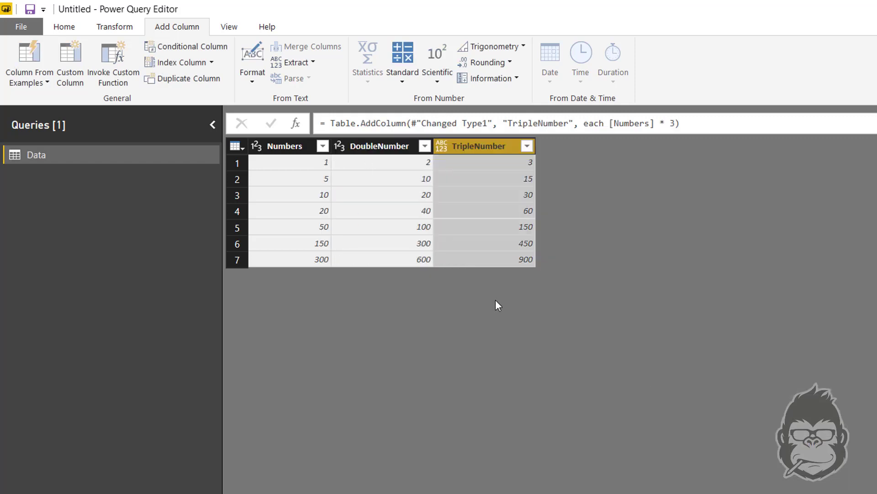
{"action": "left_click", "coordinate": [440, 149]}
{"action": "left_click", "coordinate": [499, 195]}
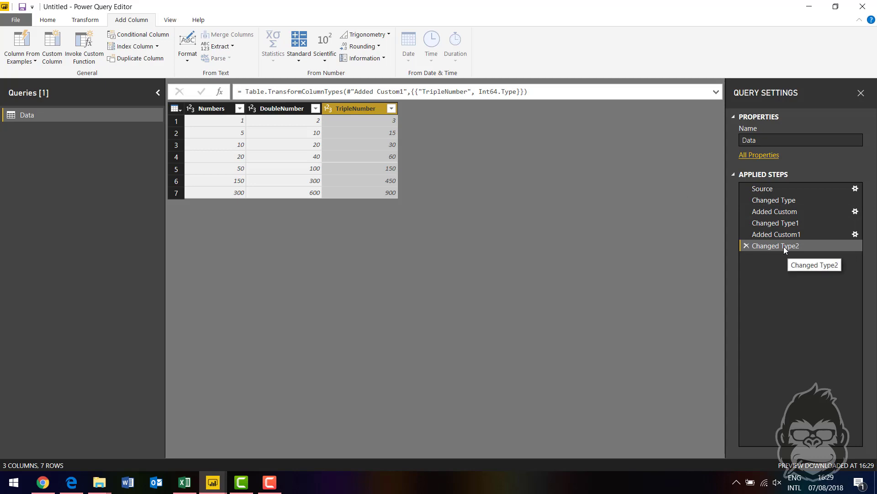
Step: View the query at the Added Custom step, then switch to the Table.AddColumn docs in Chrome
{"action": "left_click", "coordinate": [781, 213]}
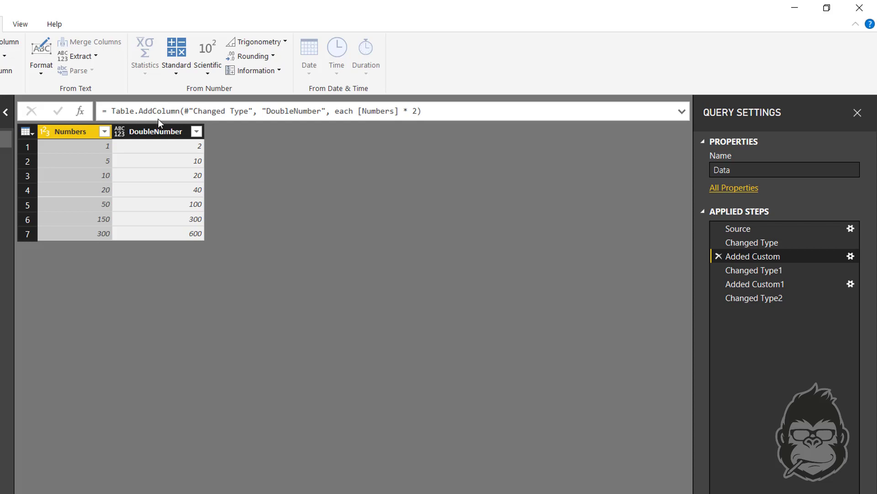
{"action": "key", "text": "alt+Tab"}
{"action": "key", "text": "alt+Tab"}
{"action": "key", "text": "alt+Tab"}
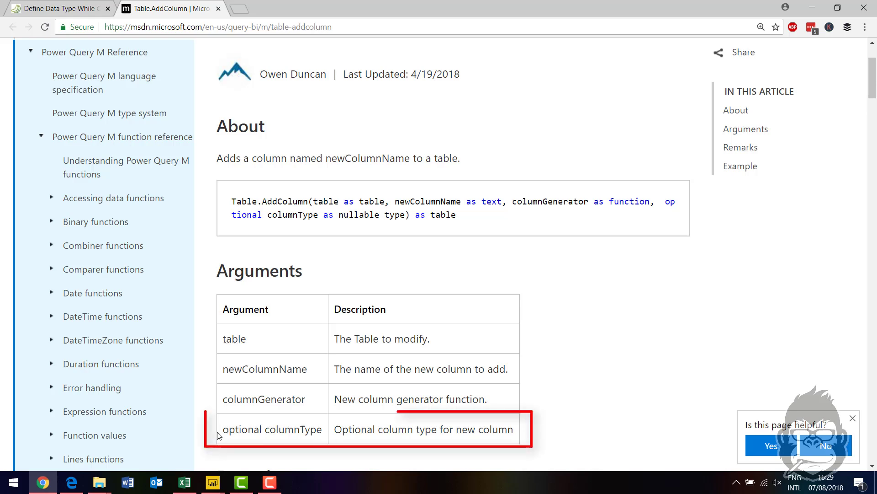
Step: Highlight Table.AddColumn's optional columnType argument, skim the docs, and return to the editor
{"action": "left_click_drag", "start_coordinate": [223, 433], "coordinate": [517, 436]}
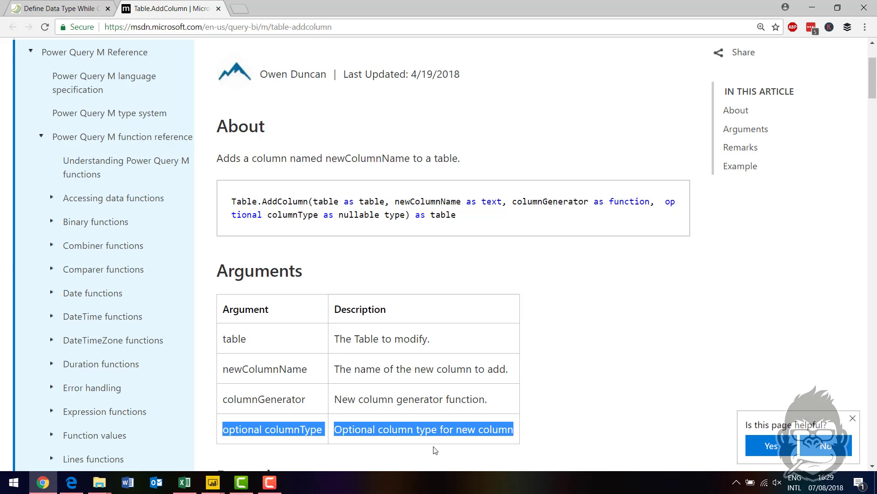
{"action": "scroll", "coordinate": [435, 450], "scroll_direction": "down", "scroll_amount": 5}
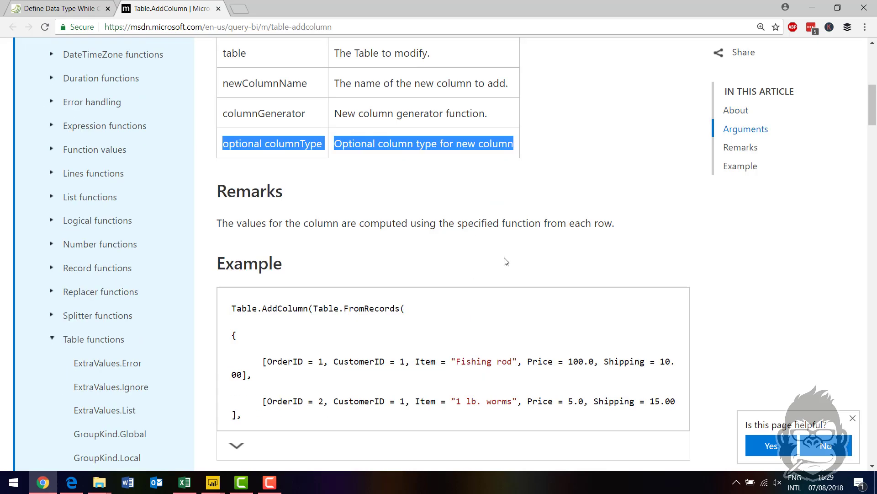
{"action": "scroll", "coordinate": [457, 242], "scroll_direction": "down", "scroll_amount": 7}
{"action": "scroll", "coordinate": [343, 165], "scroll_direction": "down", "scroll_amount": 4}
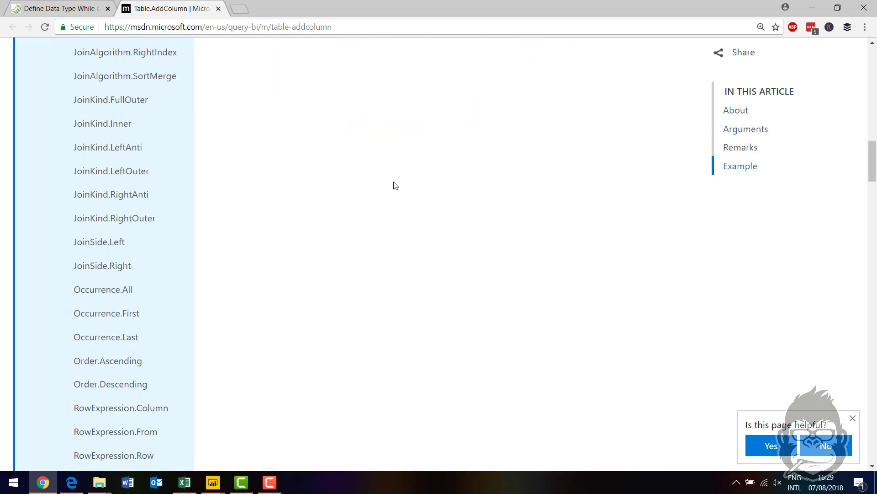
{"action": "scroll", "coordinate": [416, 191], "scroll_direction": "up", "scroll_amount": 4}
{"action": "scroll", "coordinate": [421, 193], "scroll_direction": "up", "scroll_amount": 15}
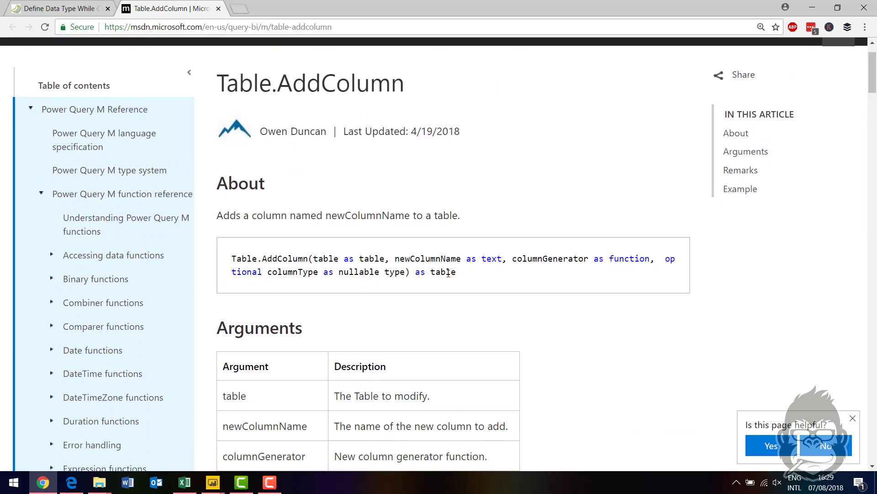
{"action": "key", "text": "alt+Tab"}
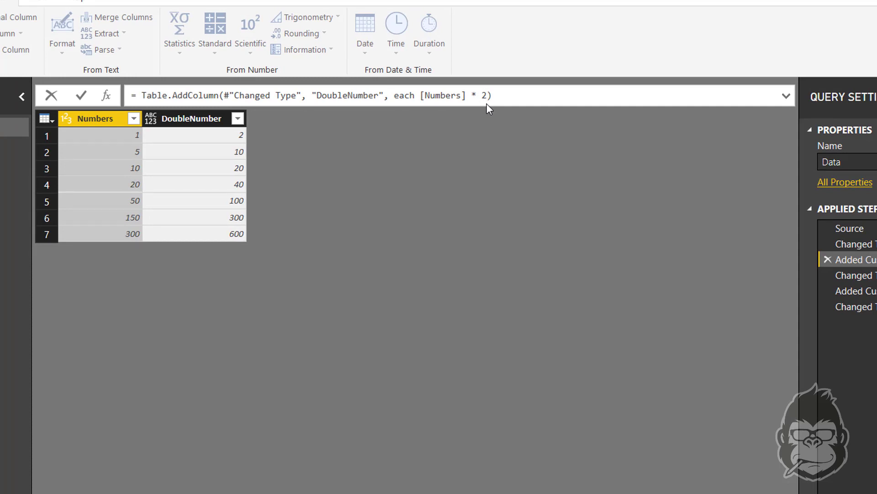
{"action": "key", "text": "alt"}
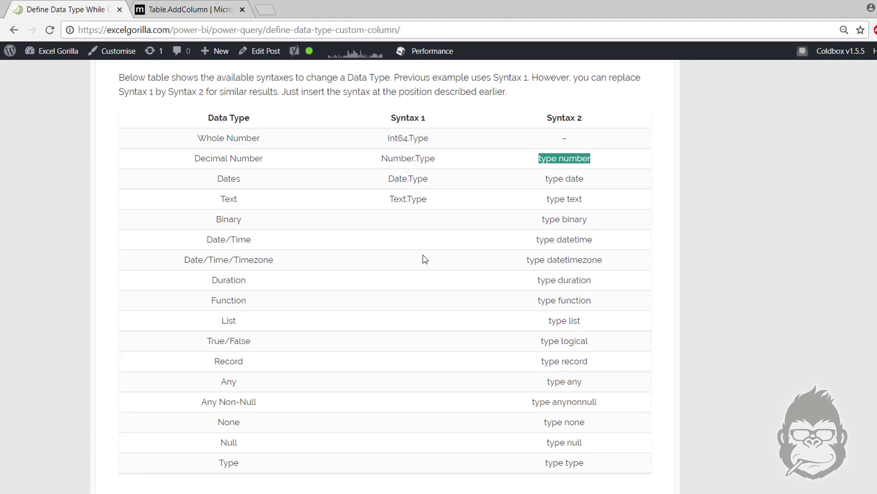
Step: Copy Int64.Type from the Excel Gorilla syntax table and return to Power Query Editor
{"action": "left_click", "coordinate": [309, 117]}
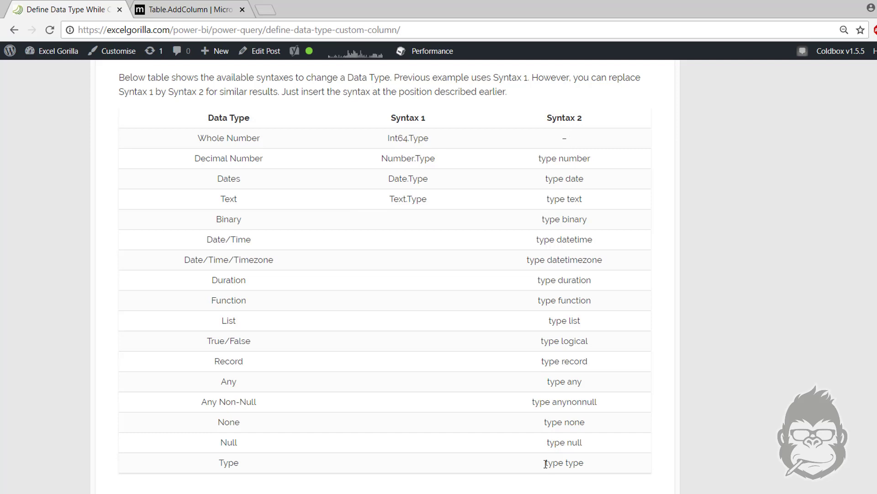
{"action": "key", "text": "alt+Tab"}
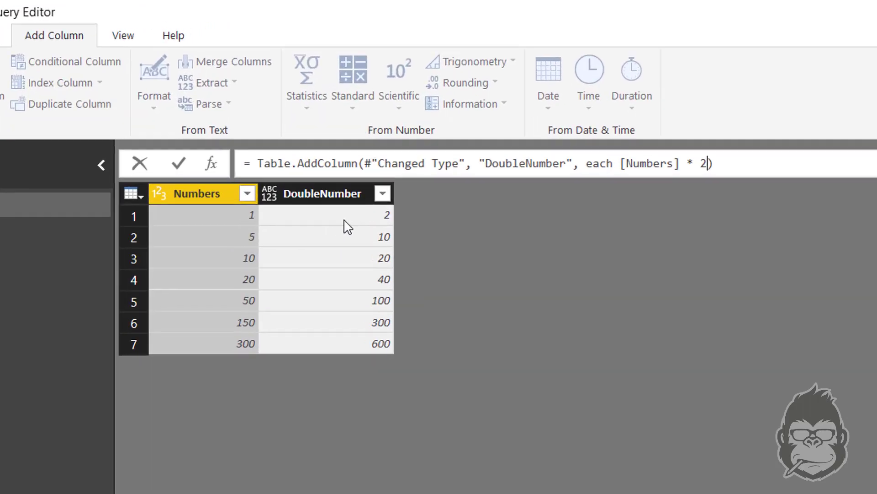
{"action": "key", "text": "alt+Tab"}
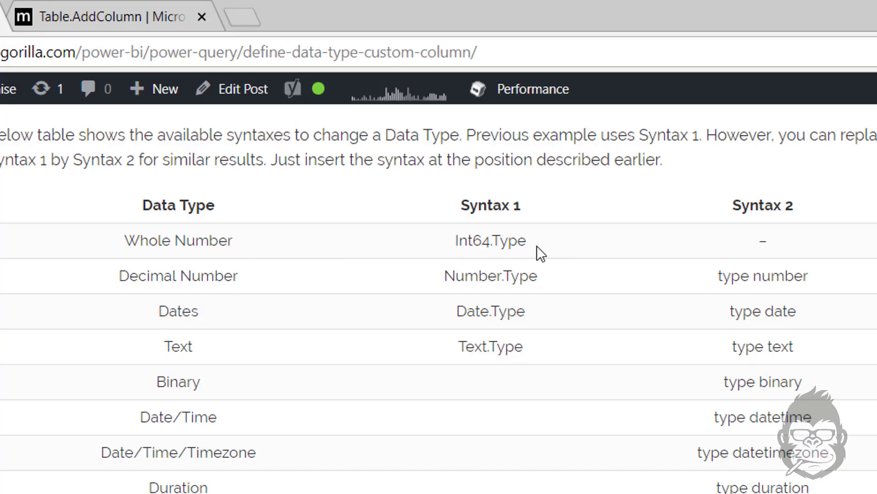
{"action": "left_click_drag", "start_coordinate": [535, 247], "coordinate": [455, 247]}
{"action": "key", "text": "ctrl+c"}
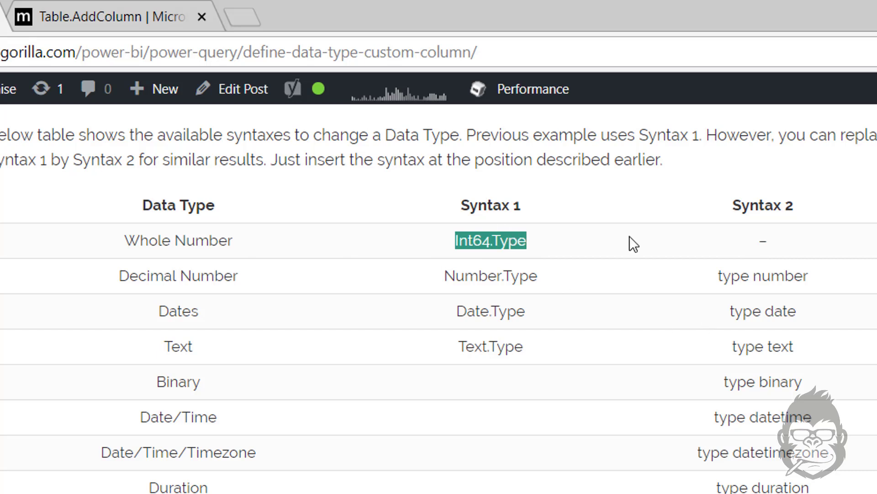
{"action": "key", "text": "alt+Tab"}
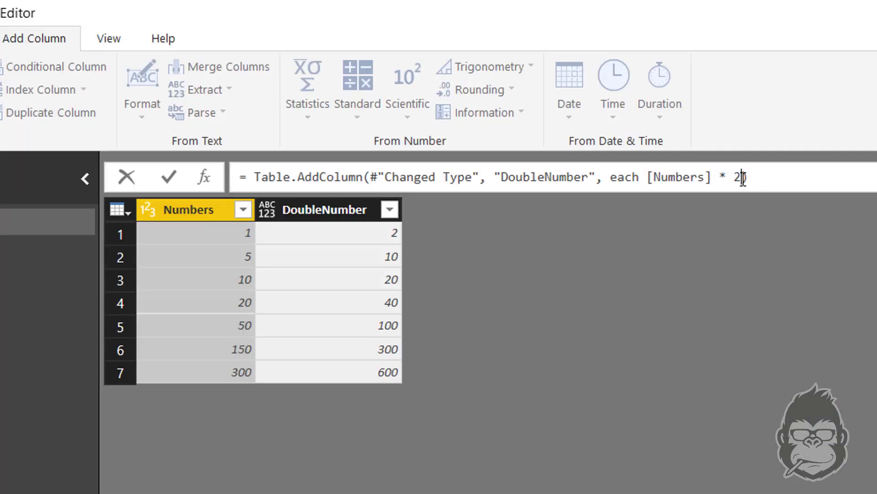
Step: Append Int64.Type to the DoubleNumber Table.AddColumn formula and delete the Changed Type1 step
{"action": "type", "text": ","}
{"action": "key", "text": "ctrl+v"}
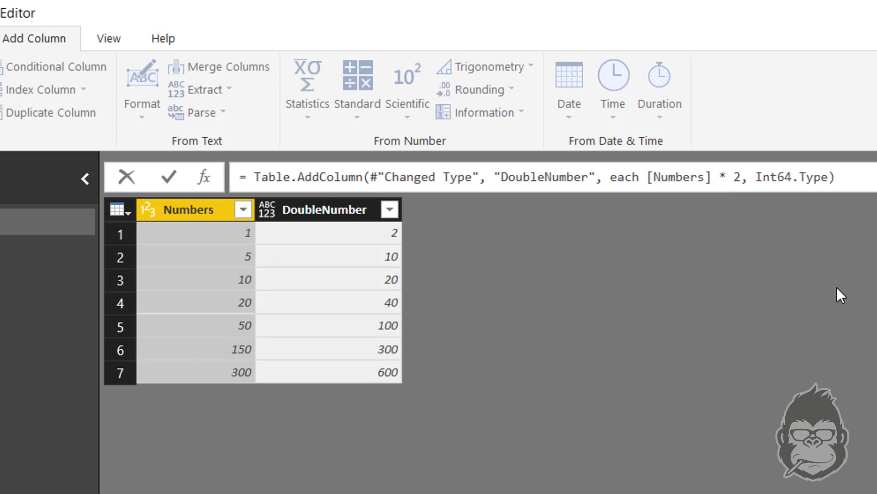
{"action": "key", "text": "Return"}
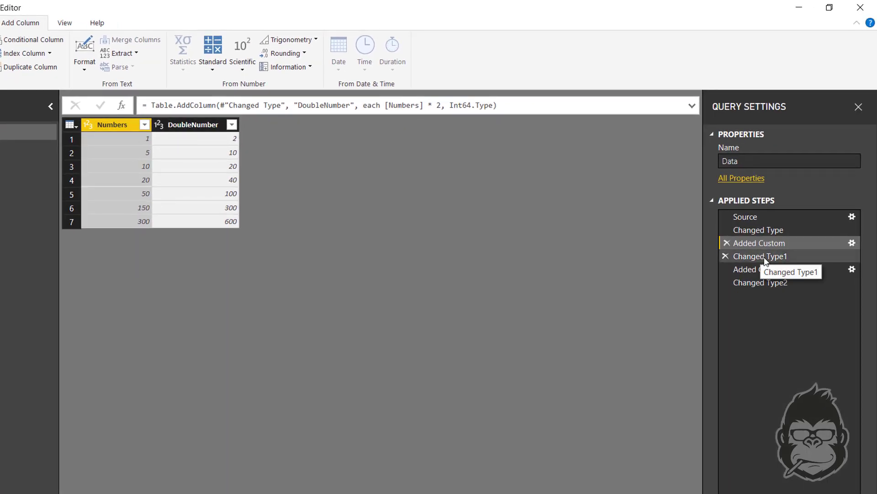
{"action": "left_click", "coordinate": [795, 267]}
{"action": "left_click", "coordinate": [728, 257]}
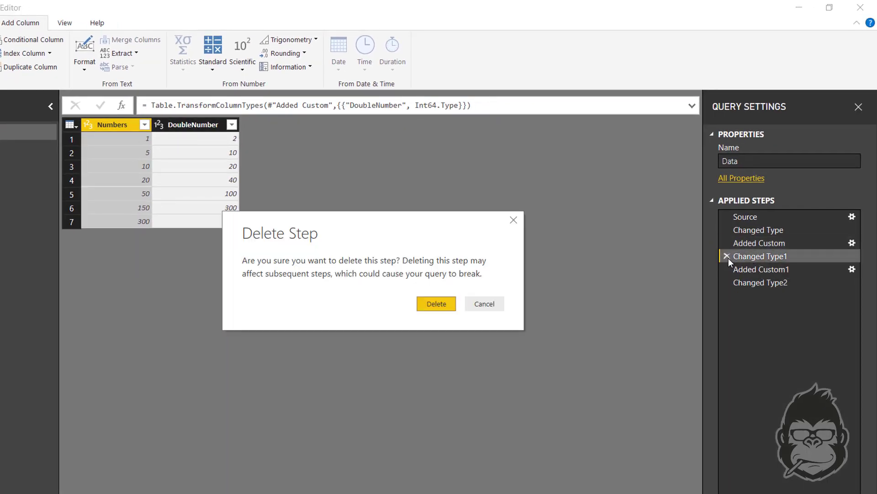
{"action": "left_click", "coordinate": [451, 308]}
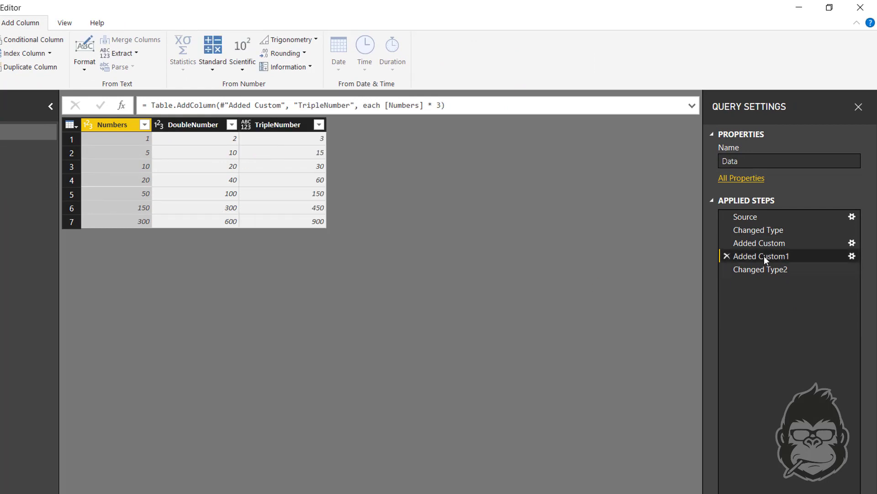
Step: Append Int64.Type to the TripleNumber formula and remove the Changed Type2 step
{"action": "left_click", "coordinate": [438, 105]}
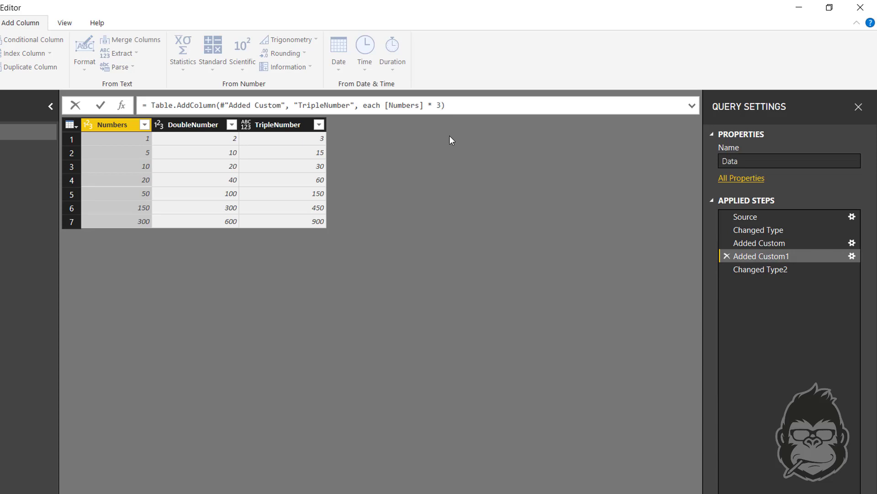
{"action": "type", "text": ", Int64.Type"}
{"action": "key", "text": "Return"}
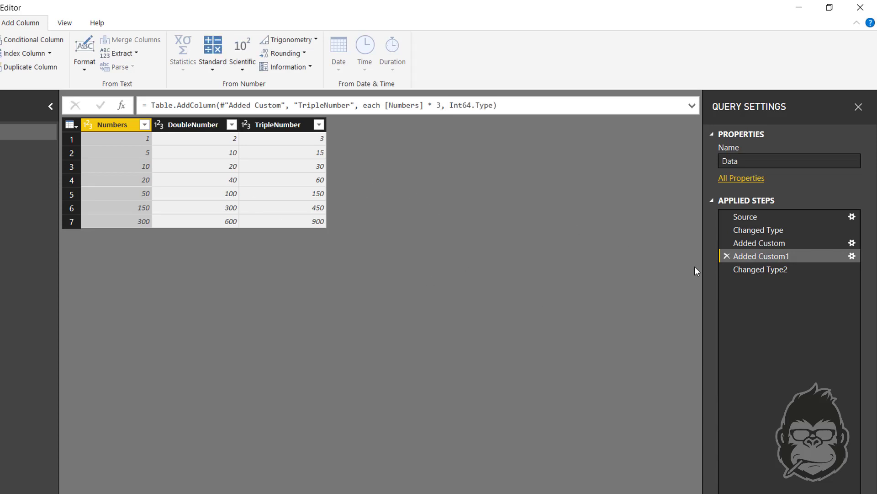
{"action": "left_click", "coordinate": [727, 273]}
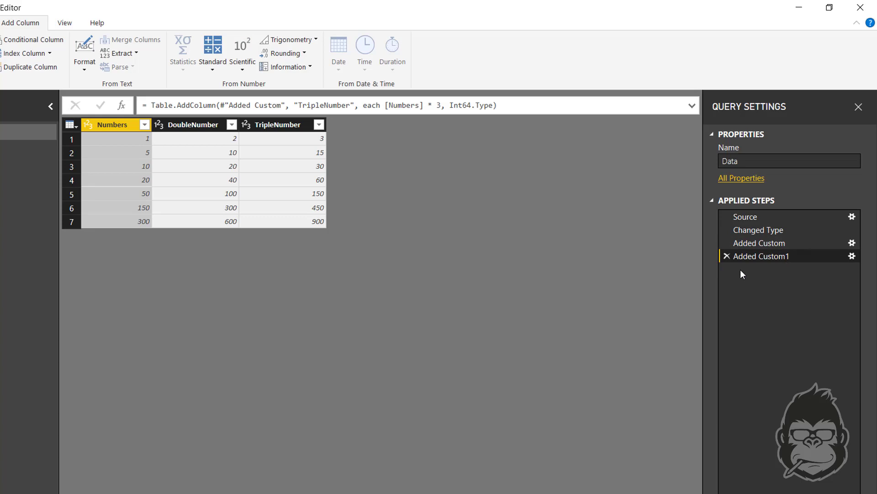
{"action": "key", "text": "alt+Tab"}
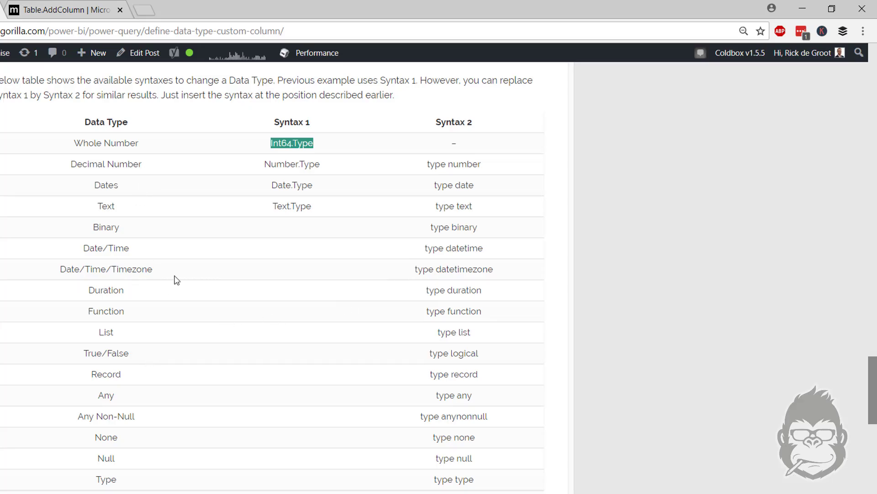
Step: Copy the type logical syntax from the web page's Syntax 2 column
{"action": "left_click_drag", "start_coordinate": [115, 352], "coordinate": [160, 362]}
{"action": "left_click_drag", "start_coordinate": [464, 355], "coordinate": [438, 354]}
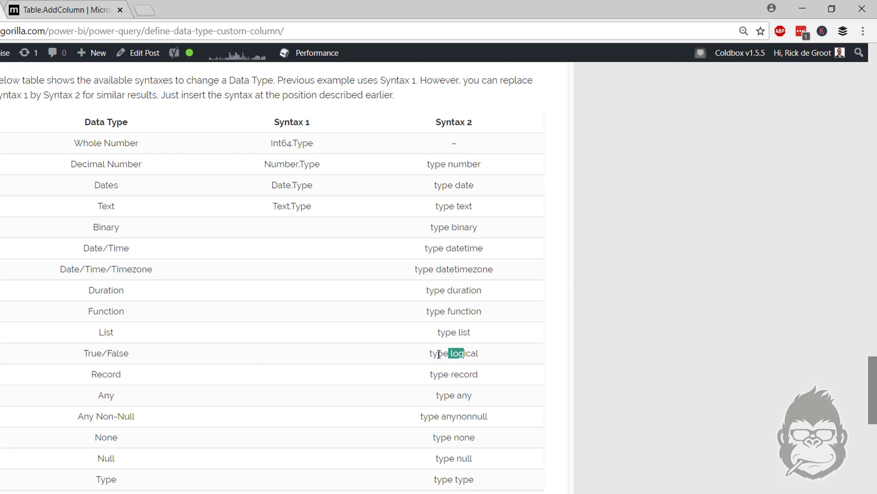
{"action": "left_click", "coordinate": [439, 354]}
{"action": "double_click", "coordinate": [466, 354]}
{"action": "left_click_drag", "start_coordinate": [509, 357], "coordinate": [428, 356]}
{"action": "key", "text": "ctrl+c"}
{"action": "key", "text": "alt+Tab"}
Step: Replace Int64.Type with type logical in the TripleNumber Table.AddColumn formula
{"action": "left_click", "coordinate": [448, 110]}
{"action": "key", "text": "Delete"}
{"action": "key", "text": "Delete"}
{"action": "key", "text": "Delete"}
{"action": "key", "text": "Delete"}
{"action": "key", "text": "Delete"}
{"action": "key", "text": "Delete"}
{"action": "key", "text": "Delete"}
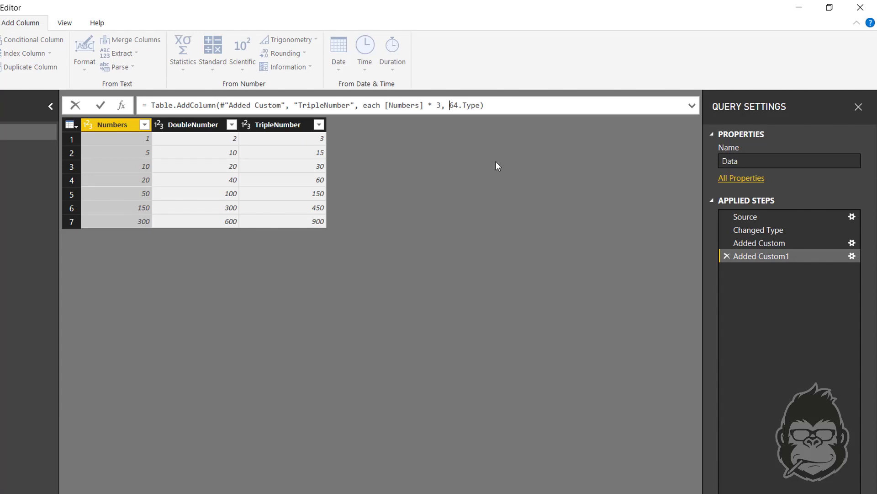
{"action": "key", "text": "Delete"}
{"action": "key", "text": "Delete"}
{"action": "key", "text": "Delete"}
{"action": "key", "text": "ctrl+v"}
{"action": "key", "text": "Return"}
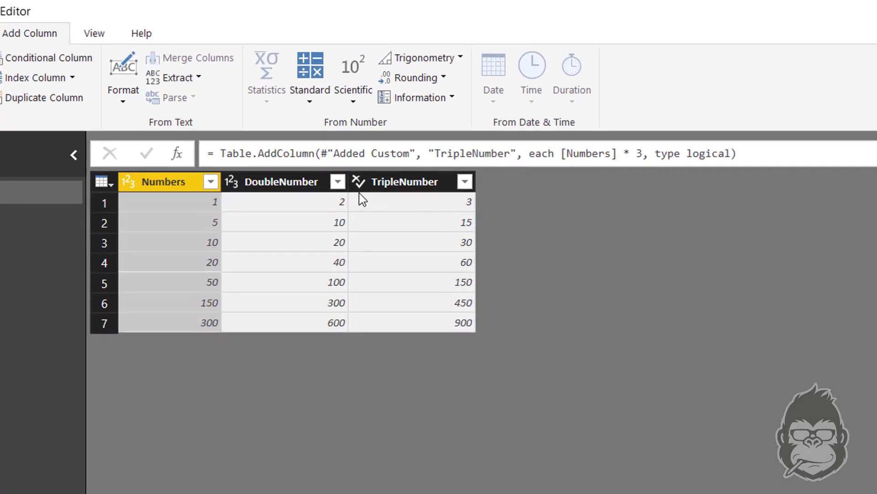